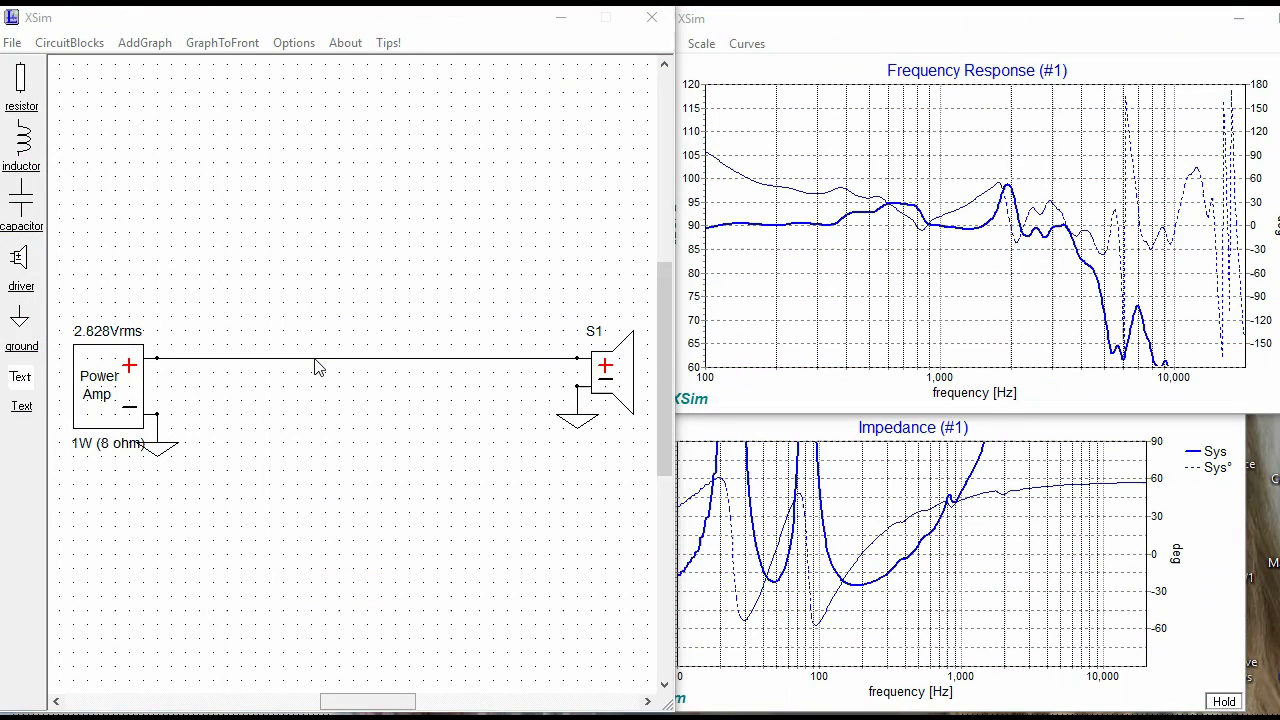
# Replace the direct amplifier-to-speaker wire with a series inductor and a shunt capacitor to ground, wiring their junction to S1's positive terminal
pyautogui.click(314, 366)
pyautogui.click(200, 358)
pyautogui.click(21, 197)
pyautogui.press('r')
pyautogui.click(241, 400)
pyautogui.click(21, 318)
pyautogui.click(241, 441)
pyautogui.moveTo(241, 358); pyautogui.dragTo(576, 358)
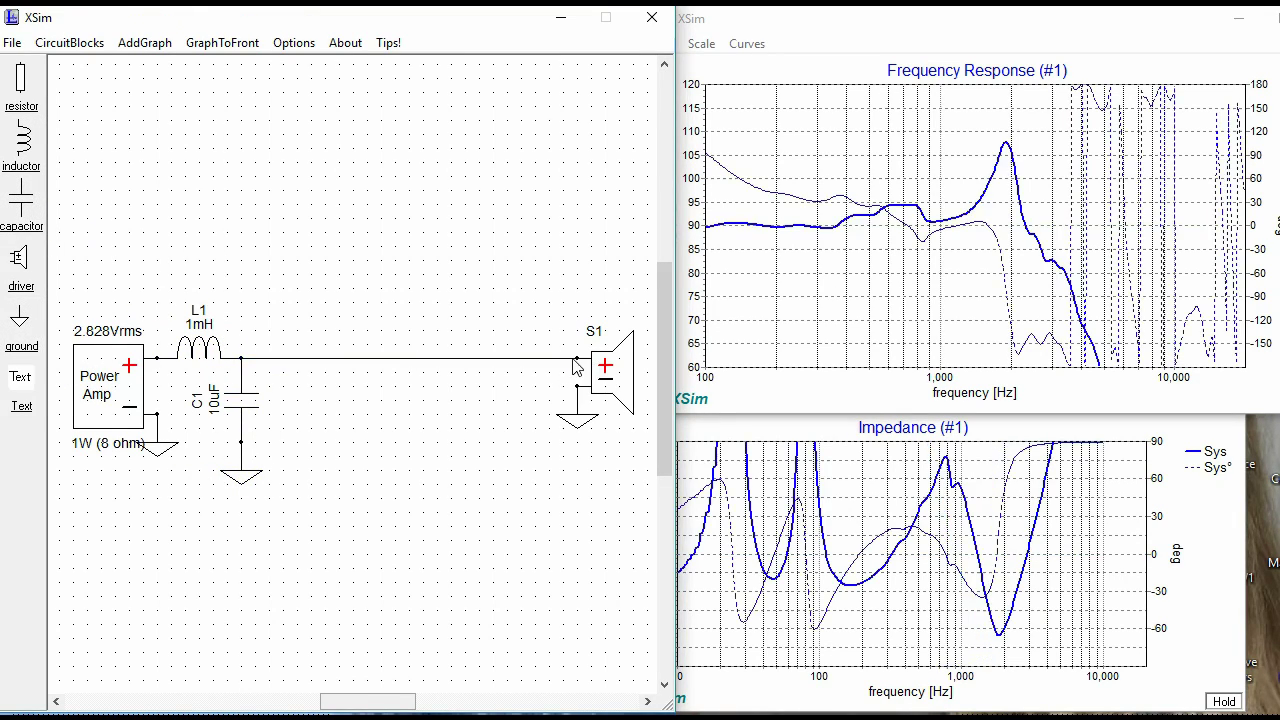
# Tune inductor L1 to 2.49 mH
pyautogui.rightClick(216, 358)
pyautogui.click(225, 358)
pyautogui.write('1.21')
pyautogui.press('Return')
pyautogui.scroll(5, 258, 376)
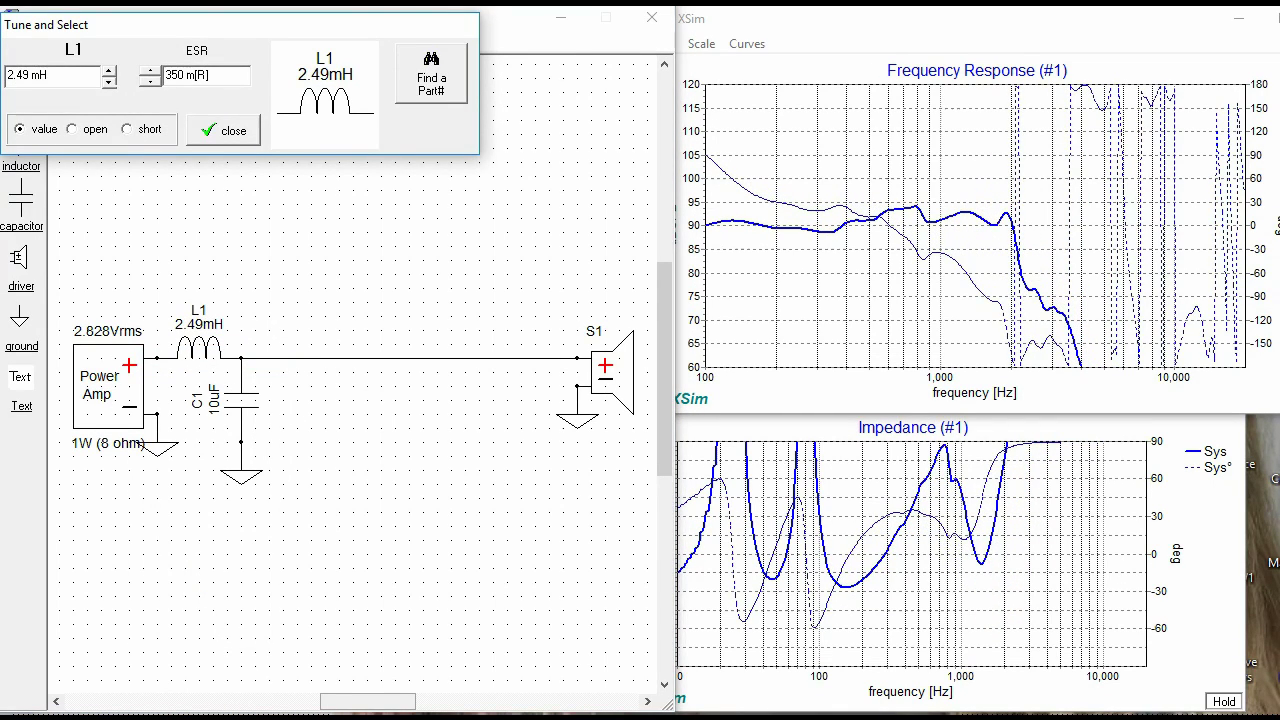
# Tune capacitor C1 to 22 uF
pyautogui.click(258, 376)
pyautogui.rightClick(248, 392)
pyautogui.click(252, 398)
pyautogui.scroll(5, 160, 176)
pyautogui.click(211, 130)
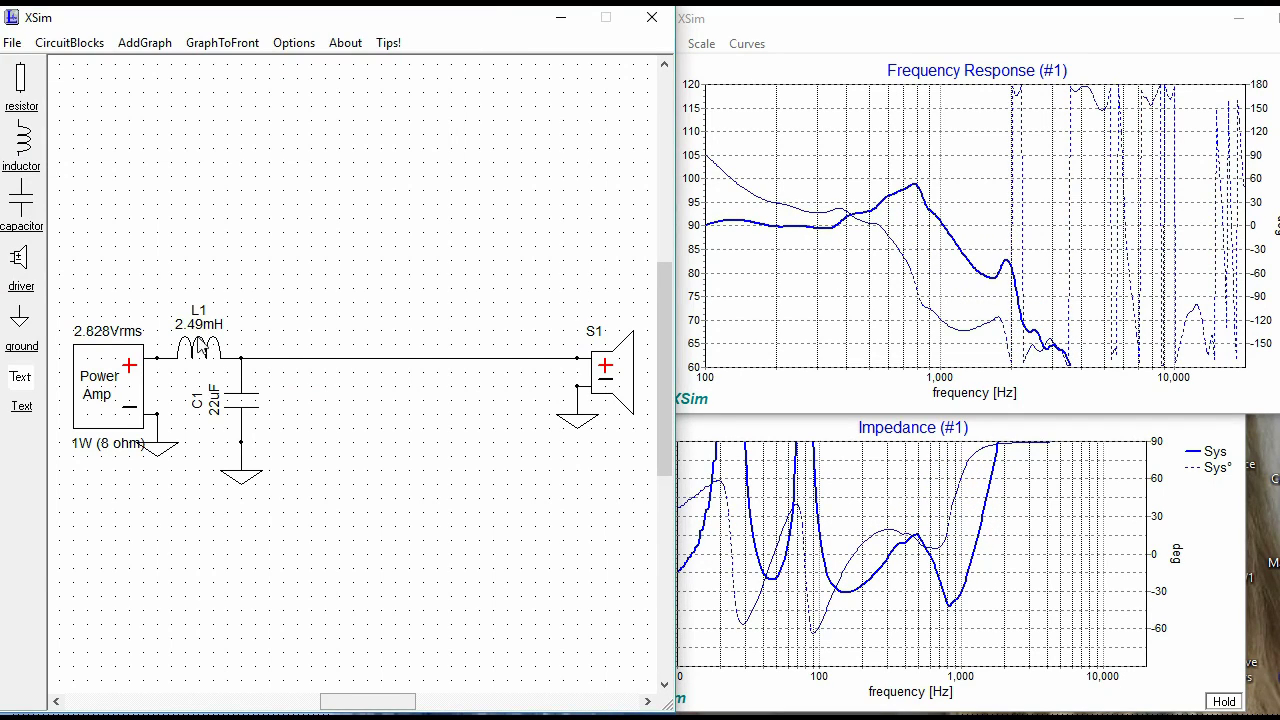
# Raise the value of inductor L1 to 5.11 mH
pyautogui.rightClick(205, 350)
pyautogui.click(205, 343)
pyautogui.scroll(5, 144, 184)
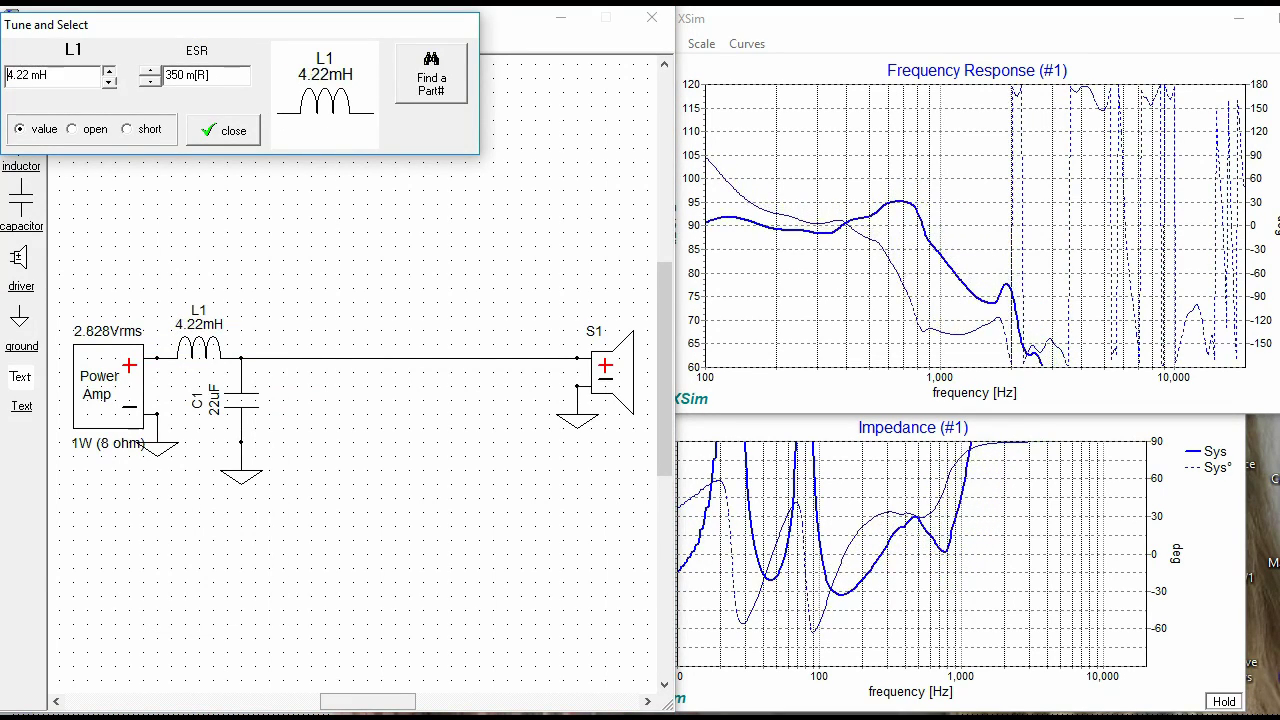
pyautogui.scroll(1, 160, 190)
pyautogui.click(223, 130)
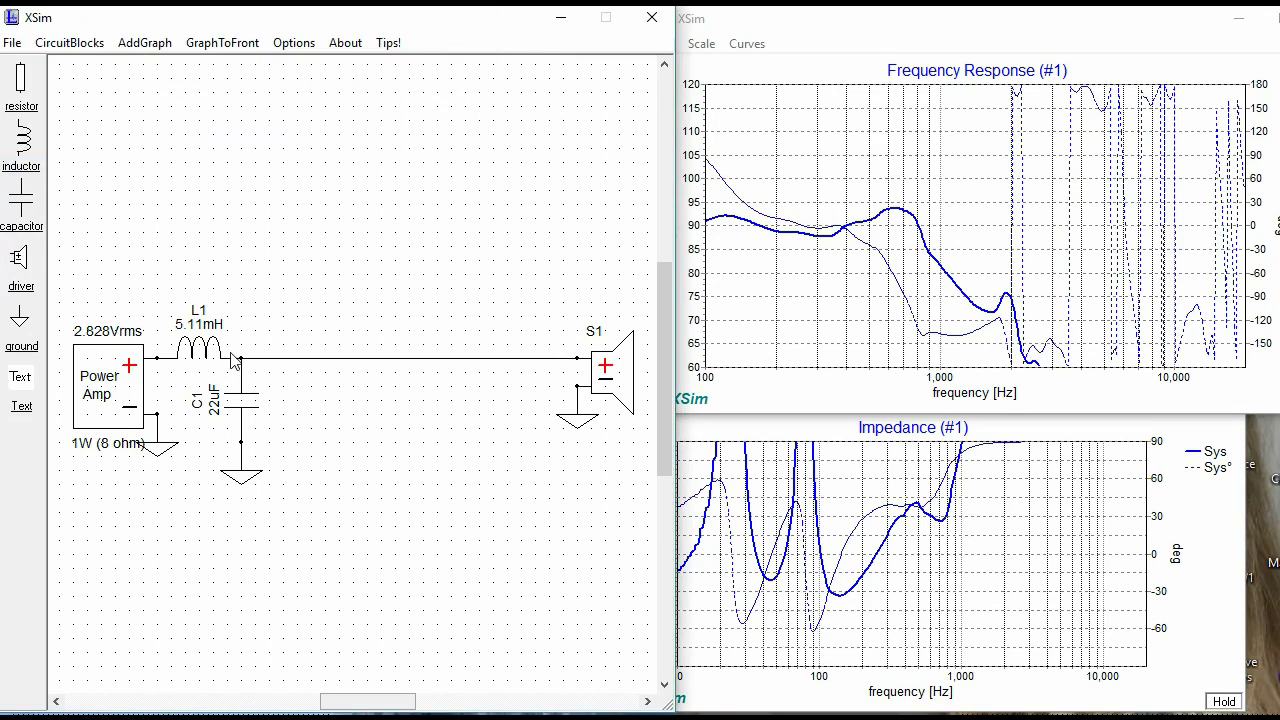
# Raise the value of capacitor C1 to 51 uF
pyautogui.rightClick(240, 405)
pyautogui.click(235, 400)
pyautogui.scroll(10, 174, 200)
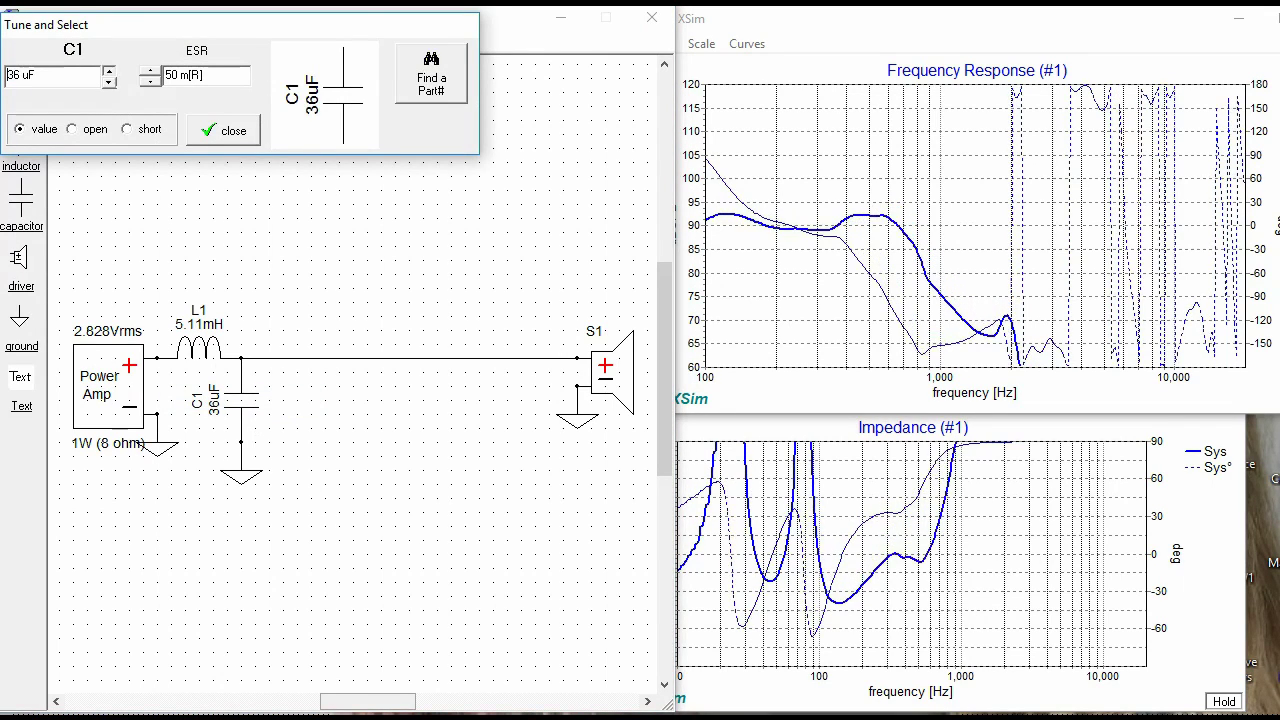
pyautogui.click(222, 131)
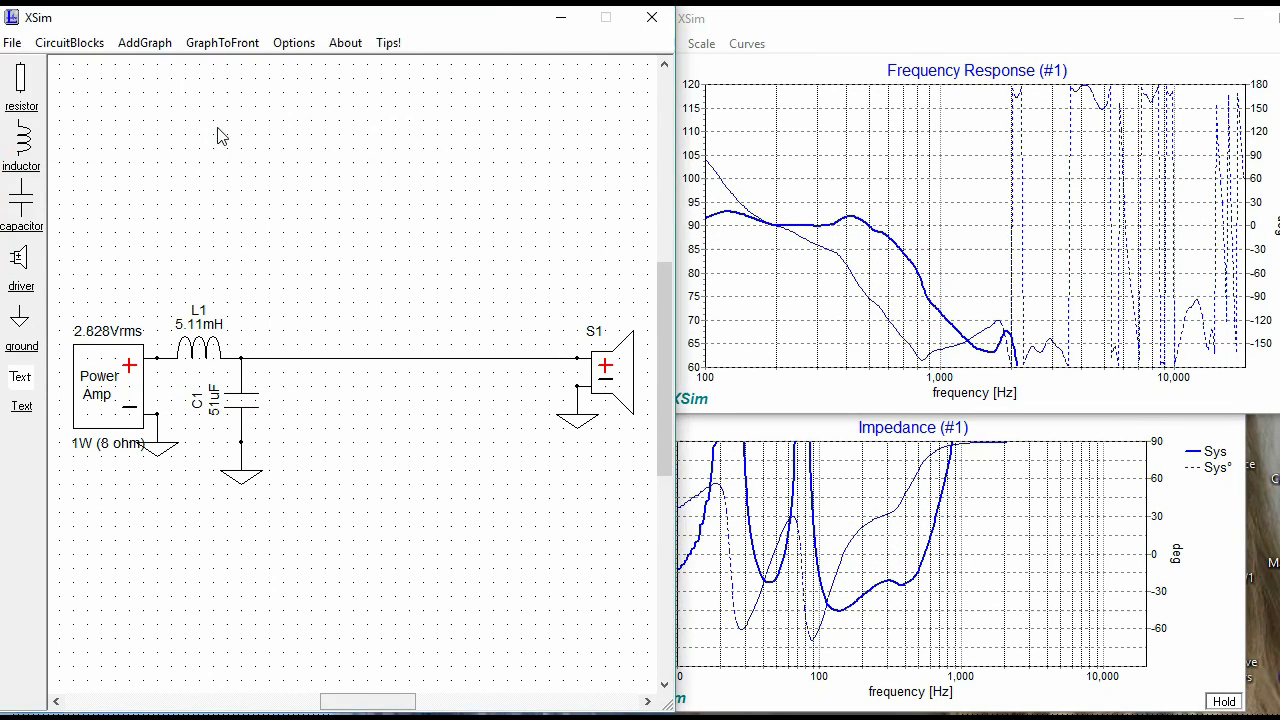
# Check the impedance and frequency response curves and lower inductor L1 to 4.22 mH
pyautogui.click(844, 610)
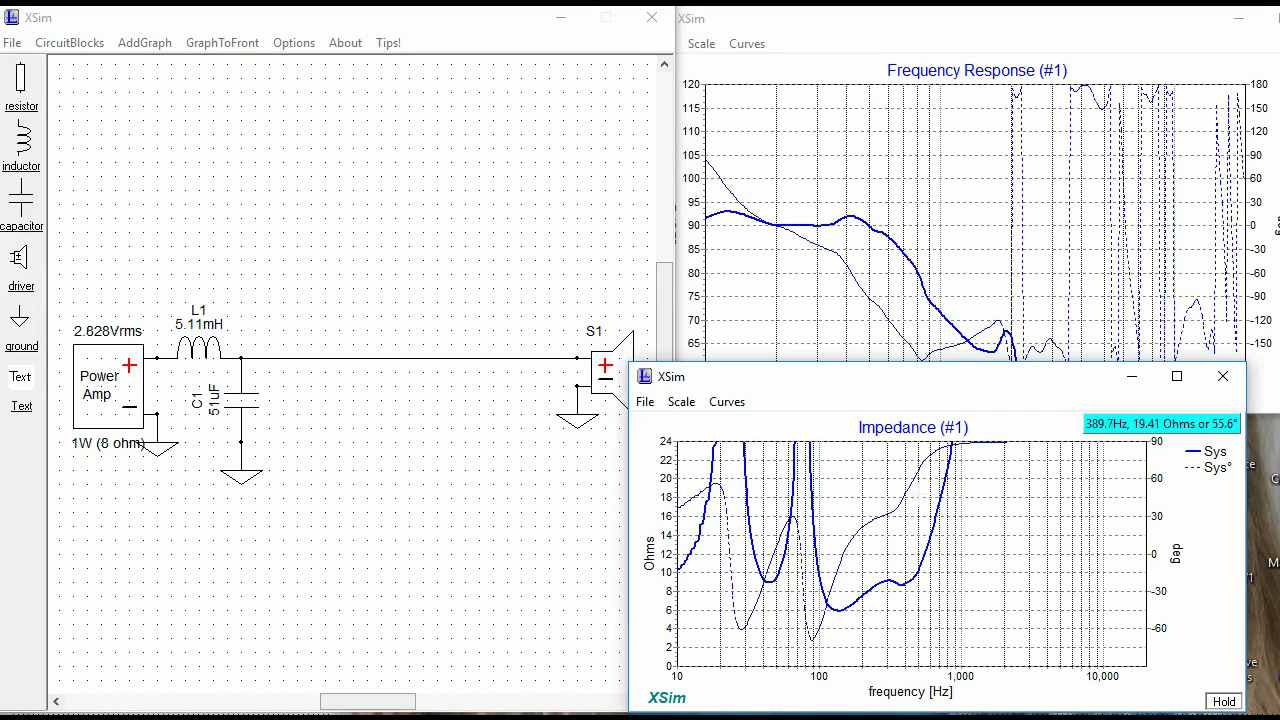
pyautogui.click(914, 278)
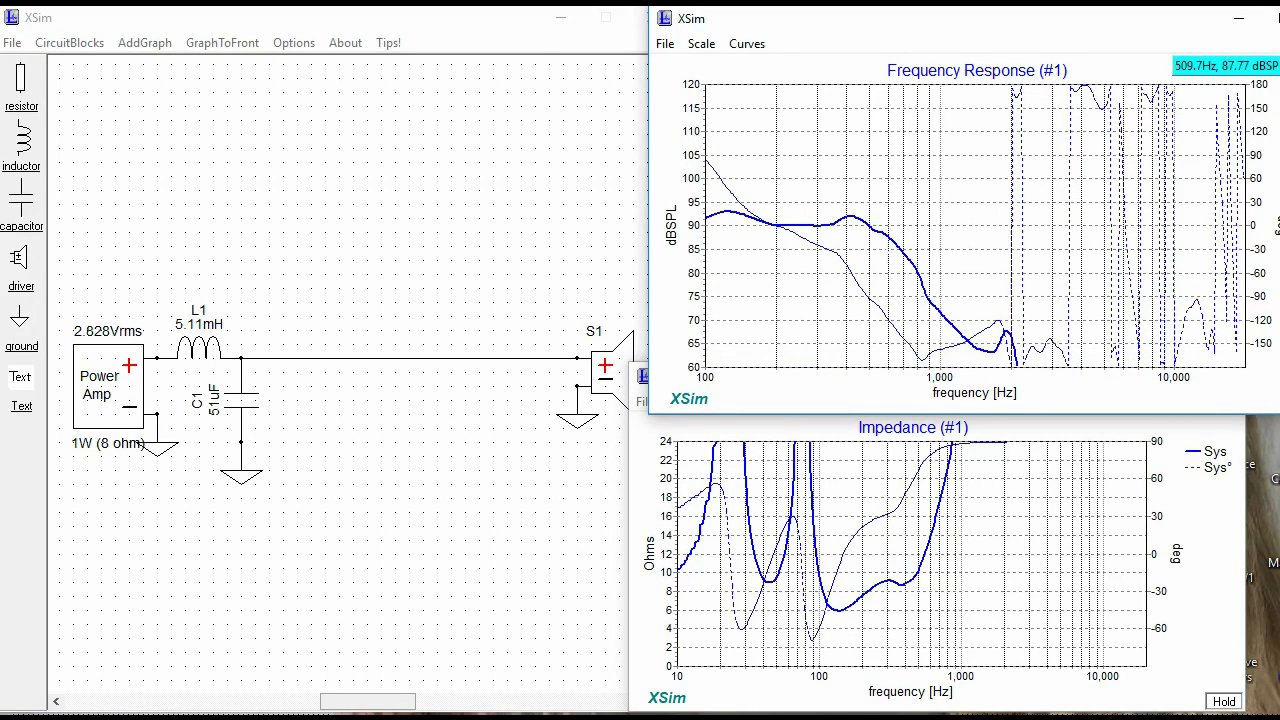
pyautogui.rightClick(200, 356)
pyautogui.click(196, 344)
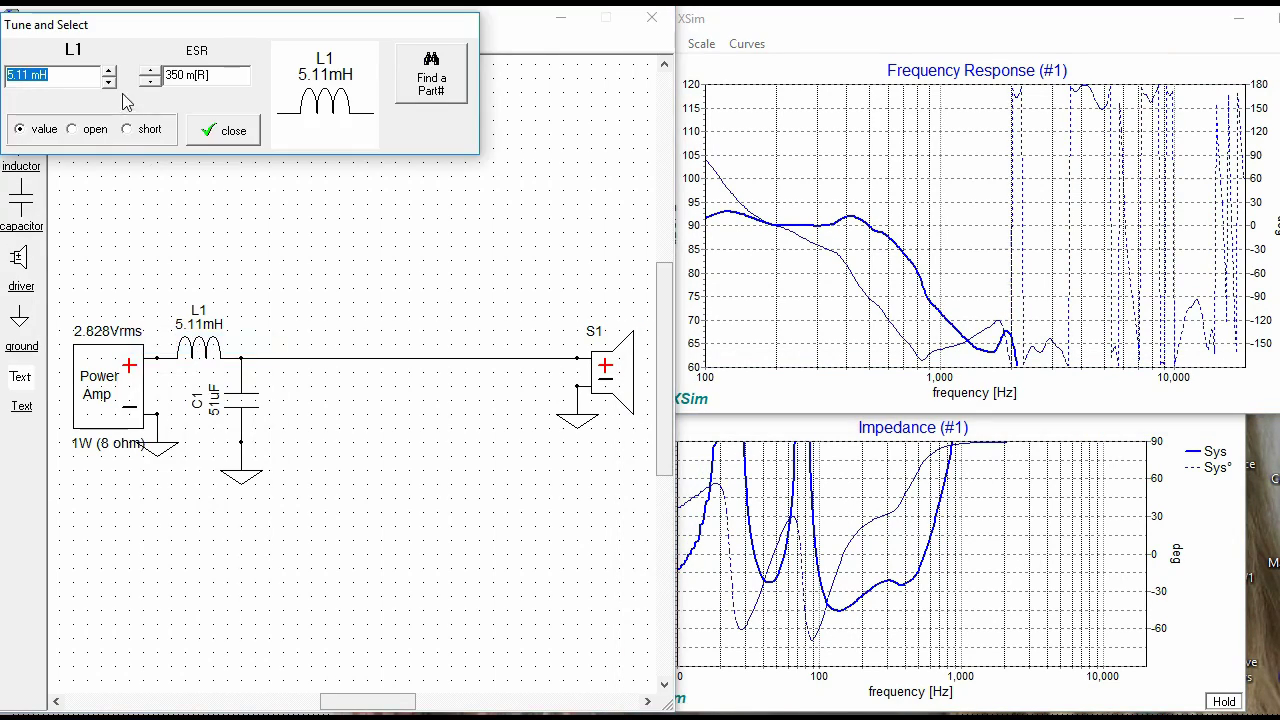
pyautogui.scroll(-4, 120, 100)
pyautogui.click(213, 135)
# Lower the value of capacitor C1 to 27 uF
pyautogui.rightClick(240, 400)
pyautogui.click(251, 491)
pyautogui.scroll(-6, 154, 96)
pyautogui.scroll(-1, 108, 76)
pyautogui.click(215, 131)
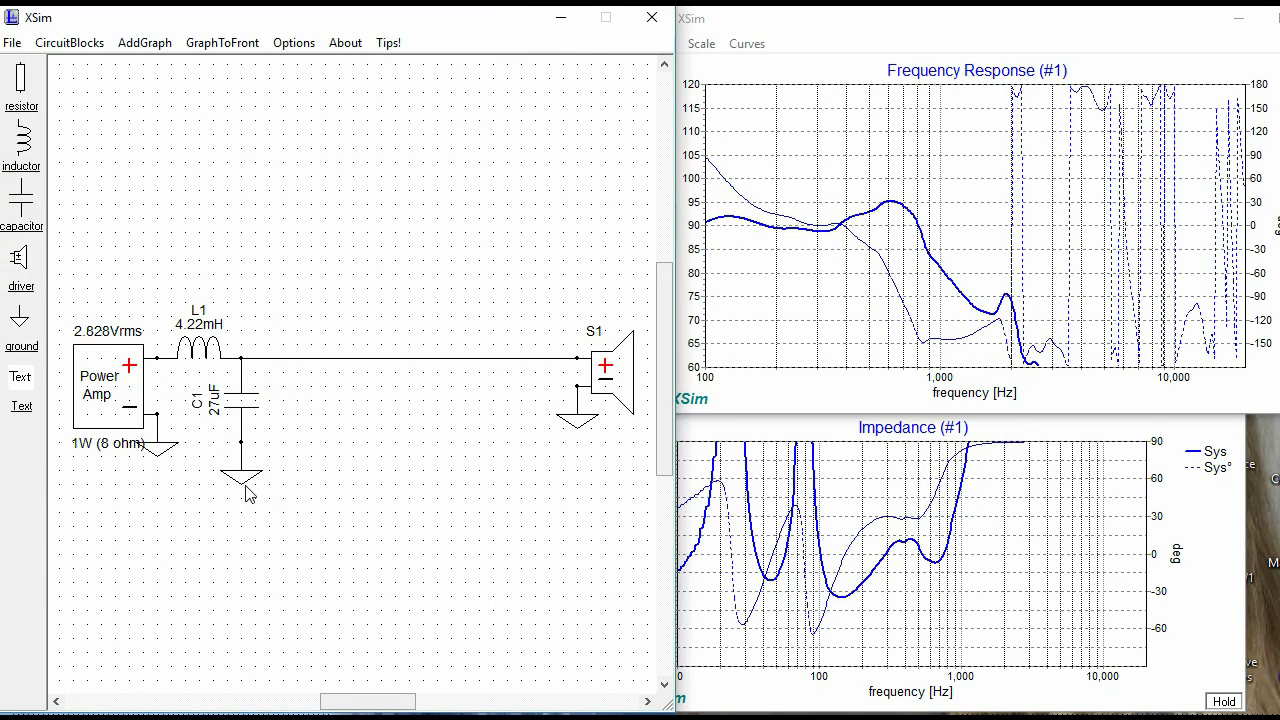
# Insert a vertical resistor between capacitor C1 and its ground, moving the ground symbol down beneath the resistor
pyautogui.moveTo(246, 486); pyautogui.dragTo(339, 518)
pyautogui.click(21, 80)
pyautogui.press('r')
pyautogui.click(242, 490)
pyautogui.moveTo(339, 518); pyautogui.dragTo(241, 533)
# Tune resistor R1 below C1 to 3.3 ohms
pyautogui.rightClick(247, 478)
pyautogui.click(245, 472)
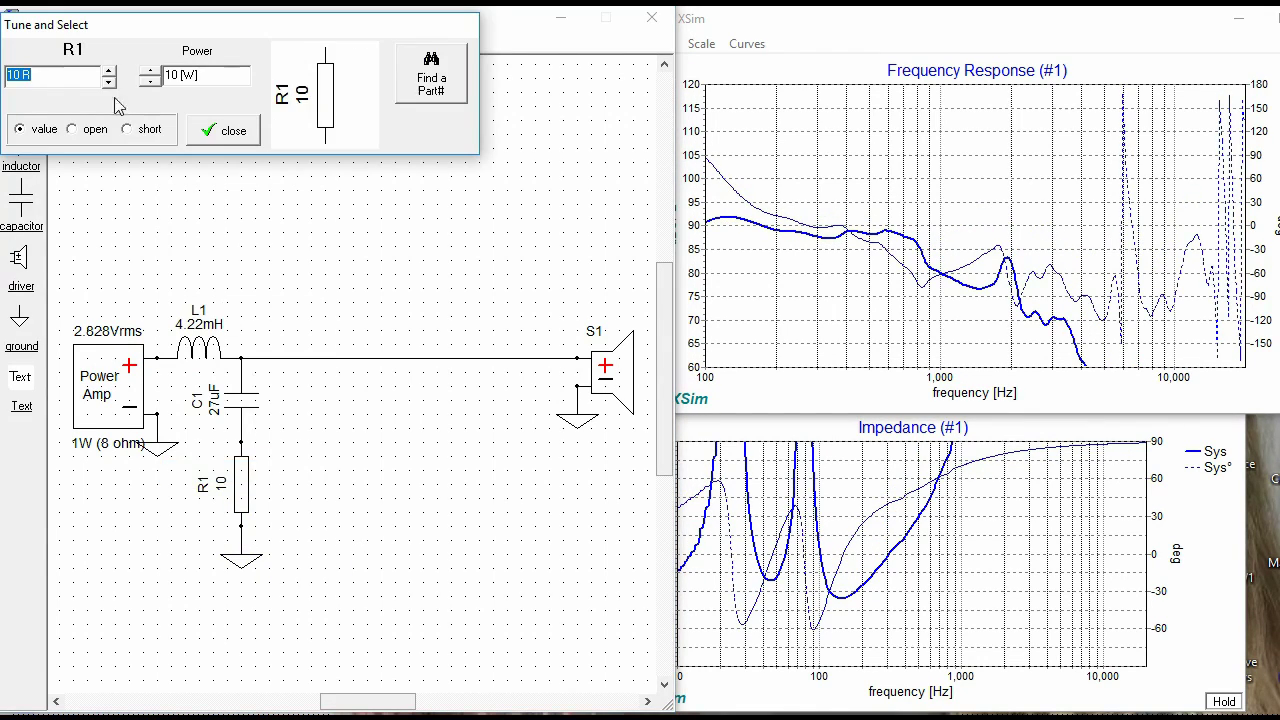
pyautogui.scroll(-9, 108, 76)
pyautogui.scroll(-4, 108, 76)
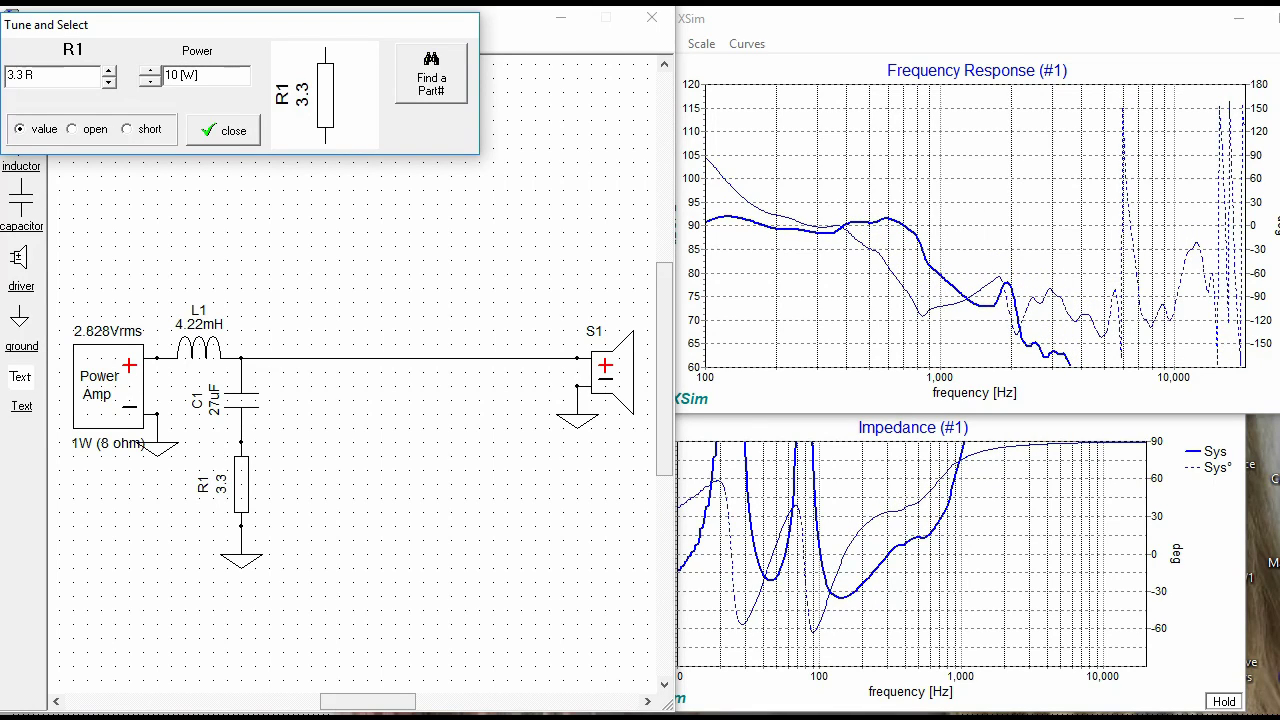
pyautogui.click(225, 130)
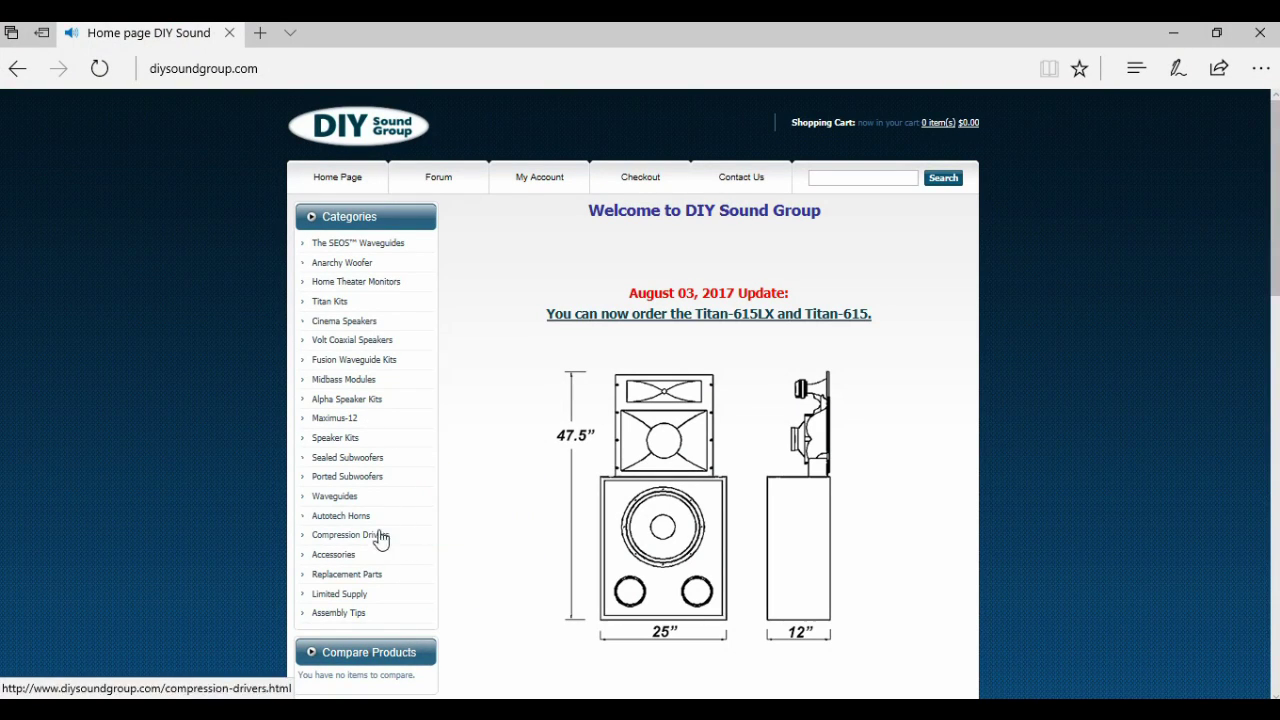
# On the DIY Sound Group website, open the Magnum-12 woofer from the replacement parts and examine its description and specifications
pyautogui.click(347, 578)
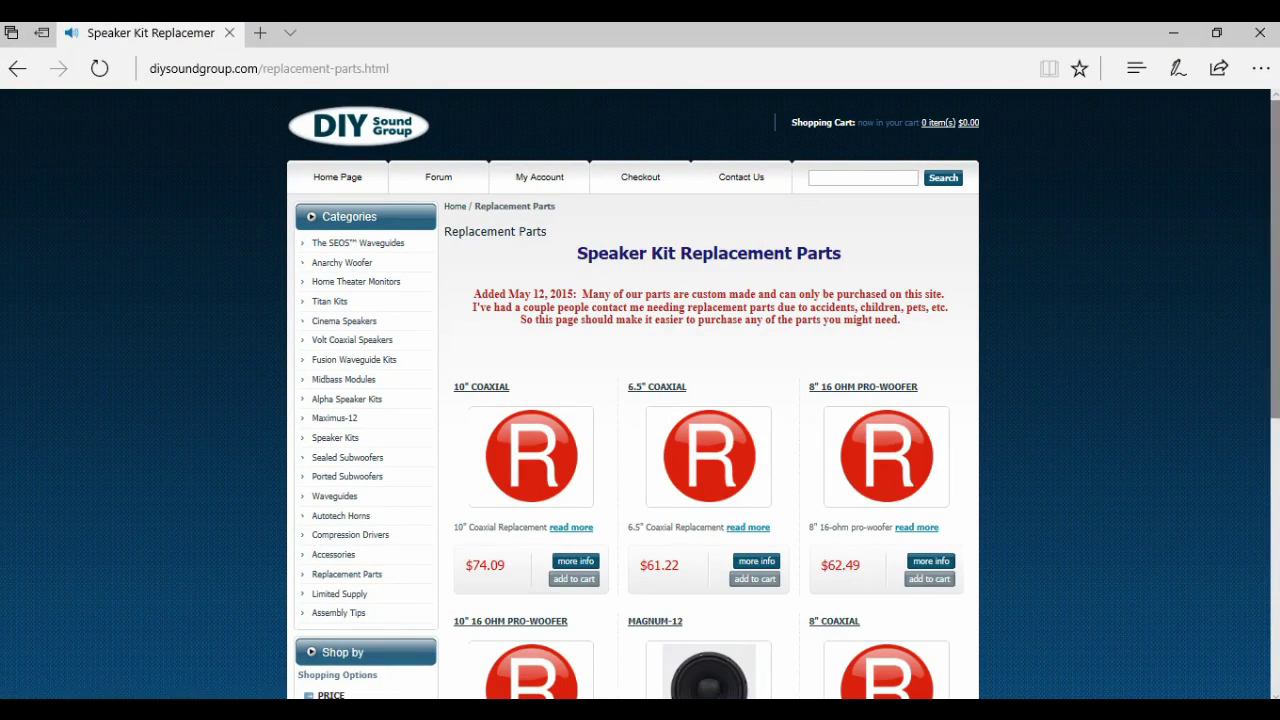
pyautogui.scroll(-2, 590, 590)
pyautogui.click(703, 548)
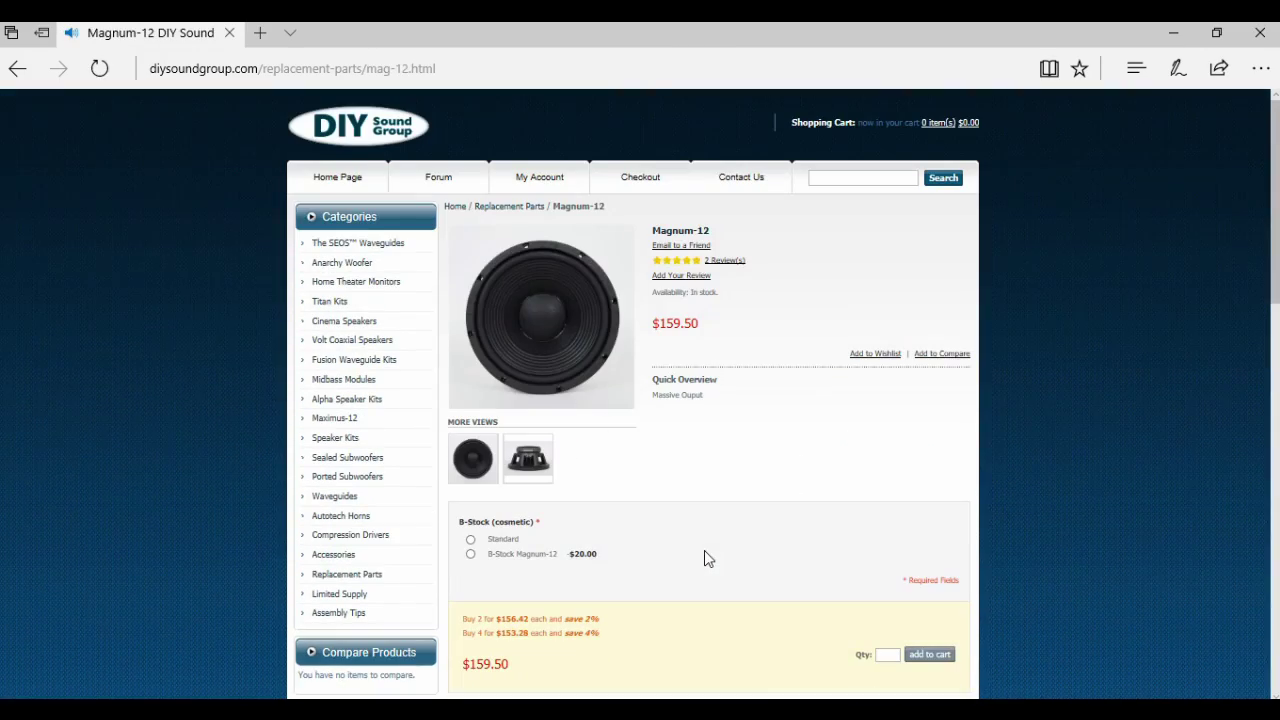
pyautogui.scroll(-5, 1268, 200)
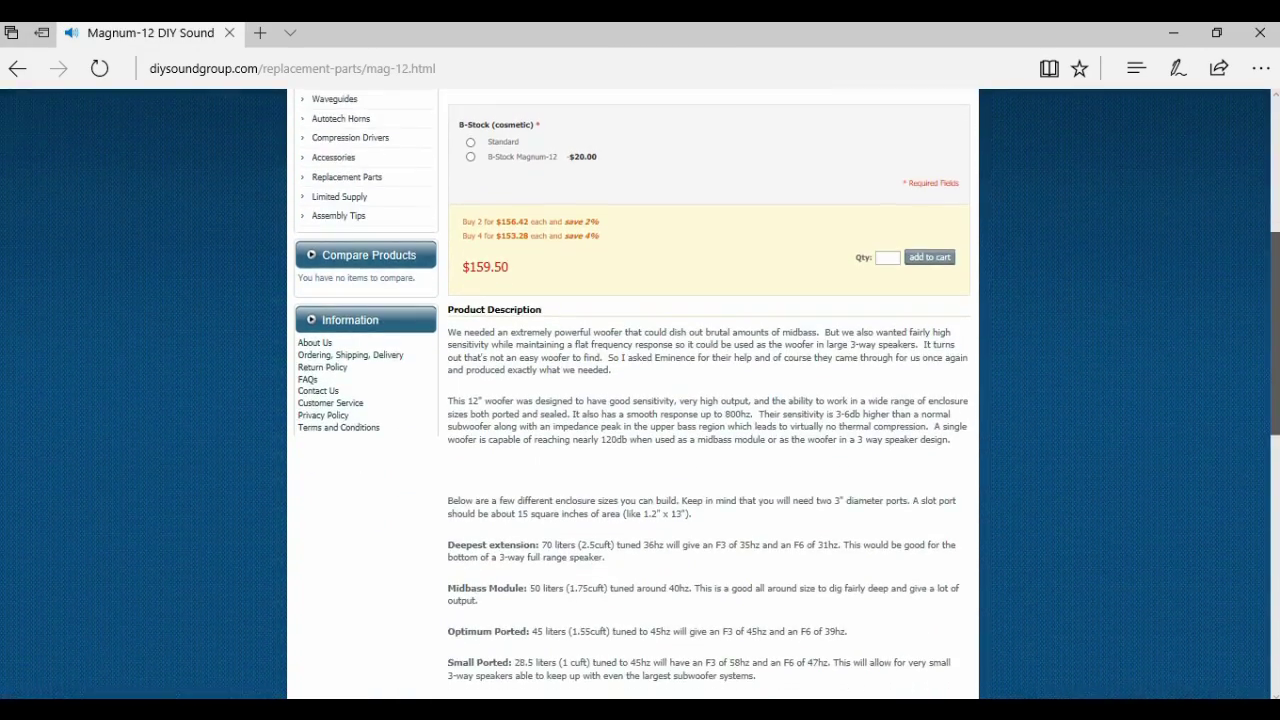
pyautogui.scroll(-5, 640, 394)
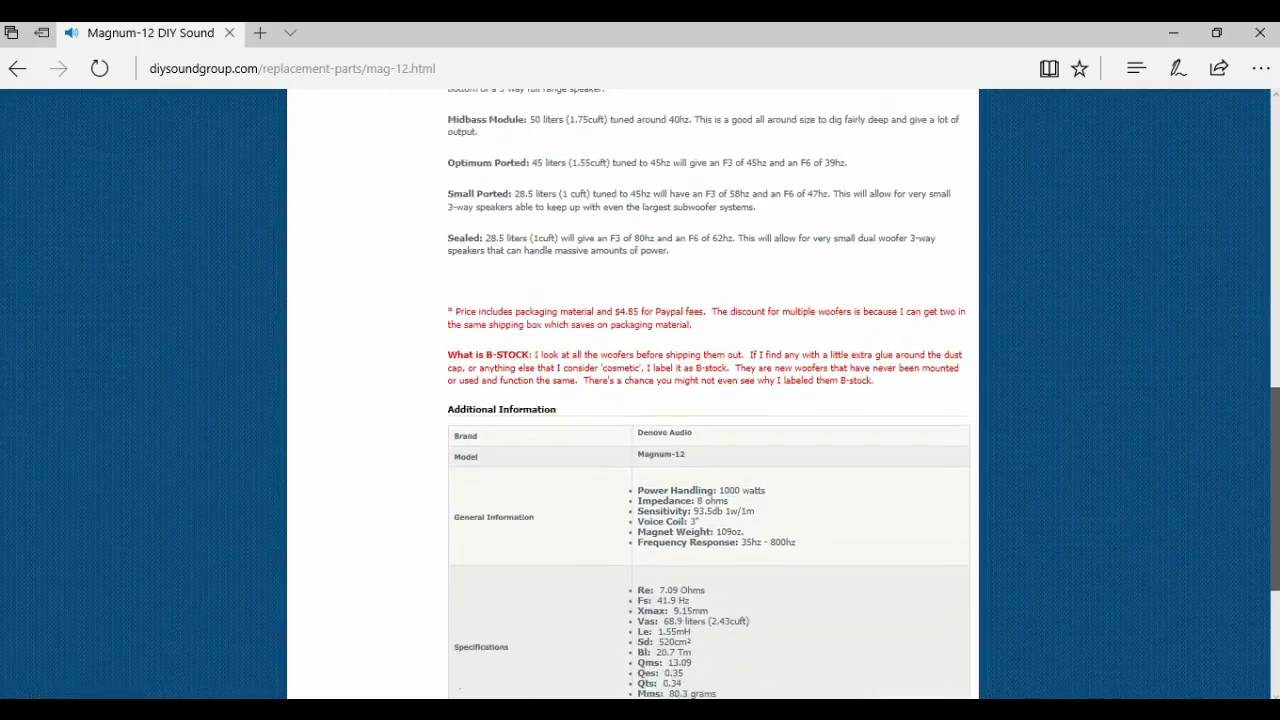